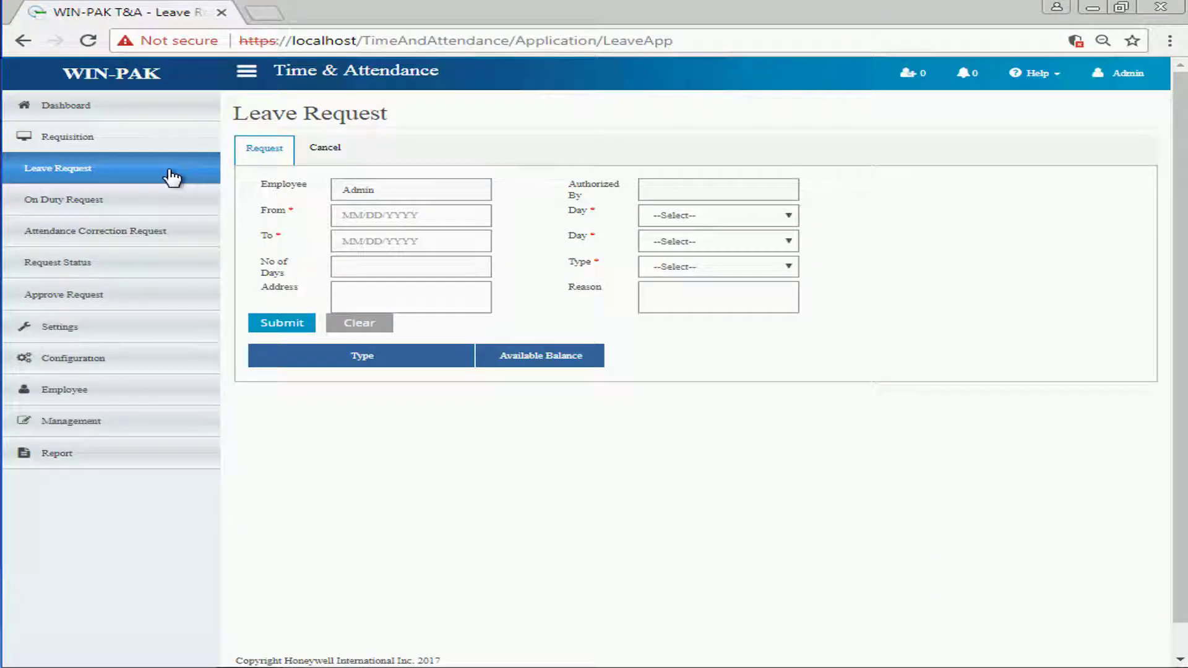
# Step through the On Duty Request, Attendance Correction Request, Request Status and Approve Request pages
pyautogui.click(164, 203)
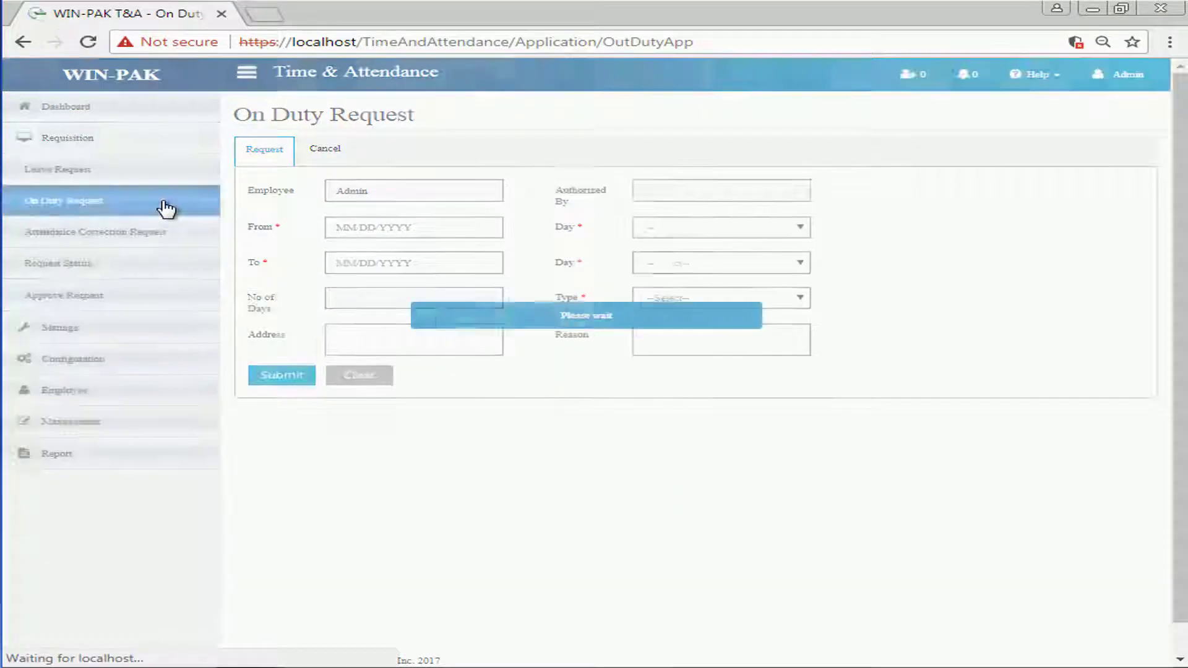
pyautogui.click(166, 235)
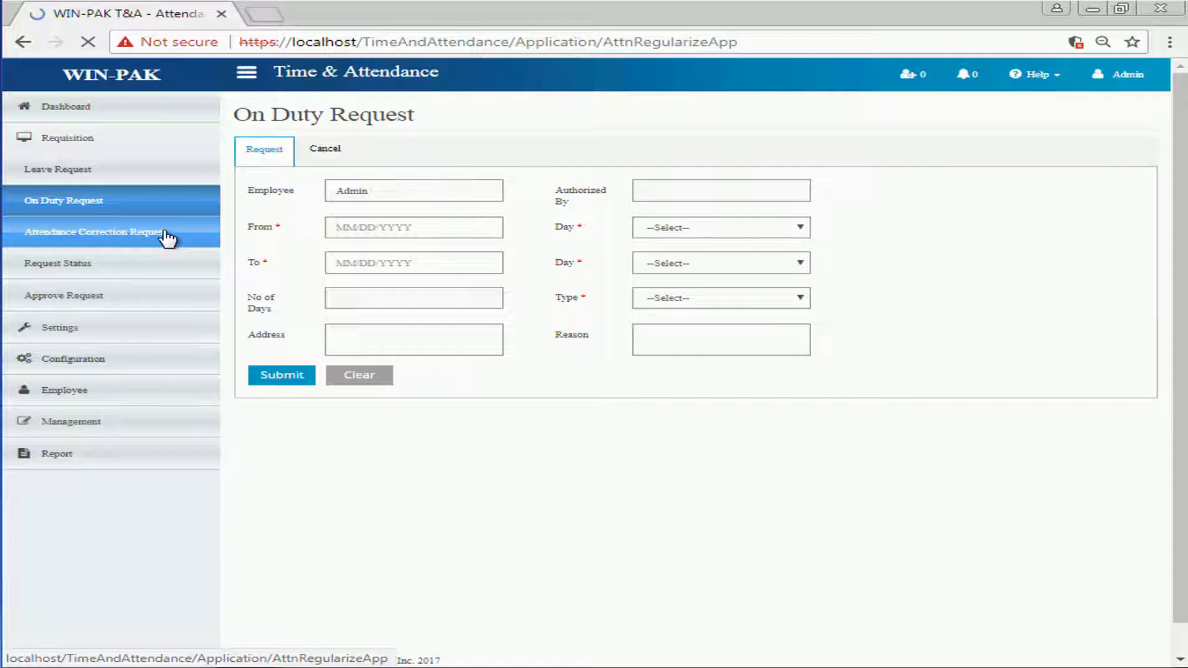
pyautogui.click(168, 271)
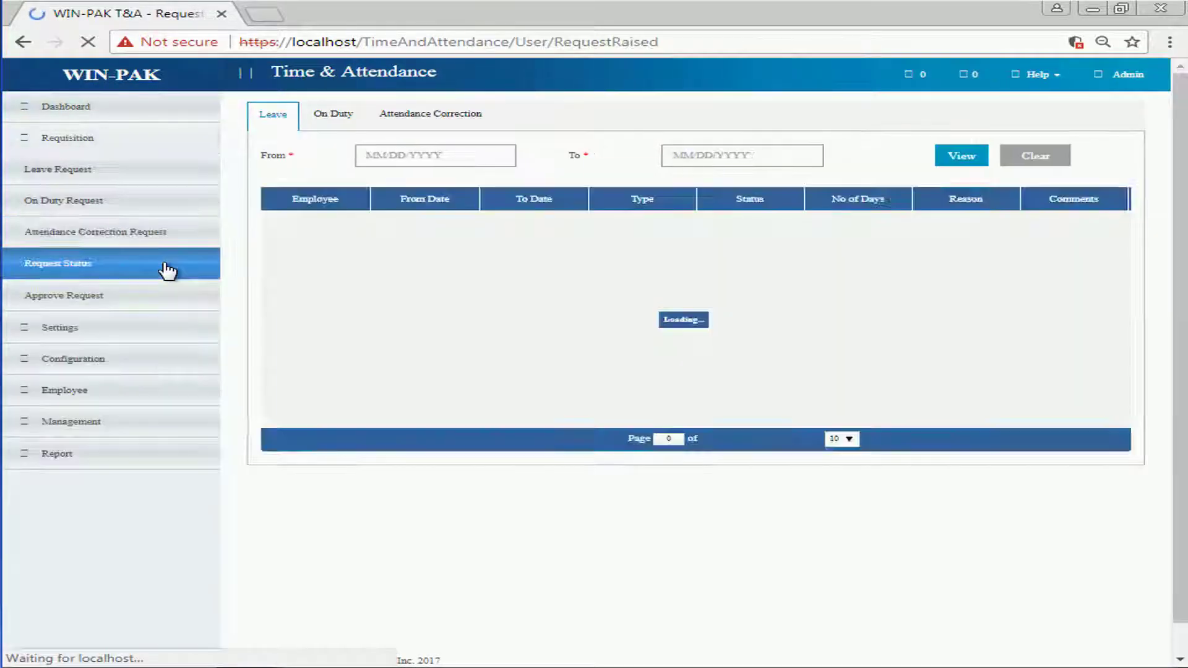
pyautogui.click(166, 296)
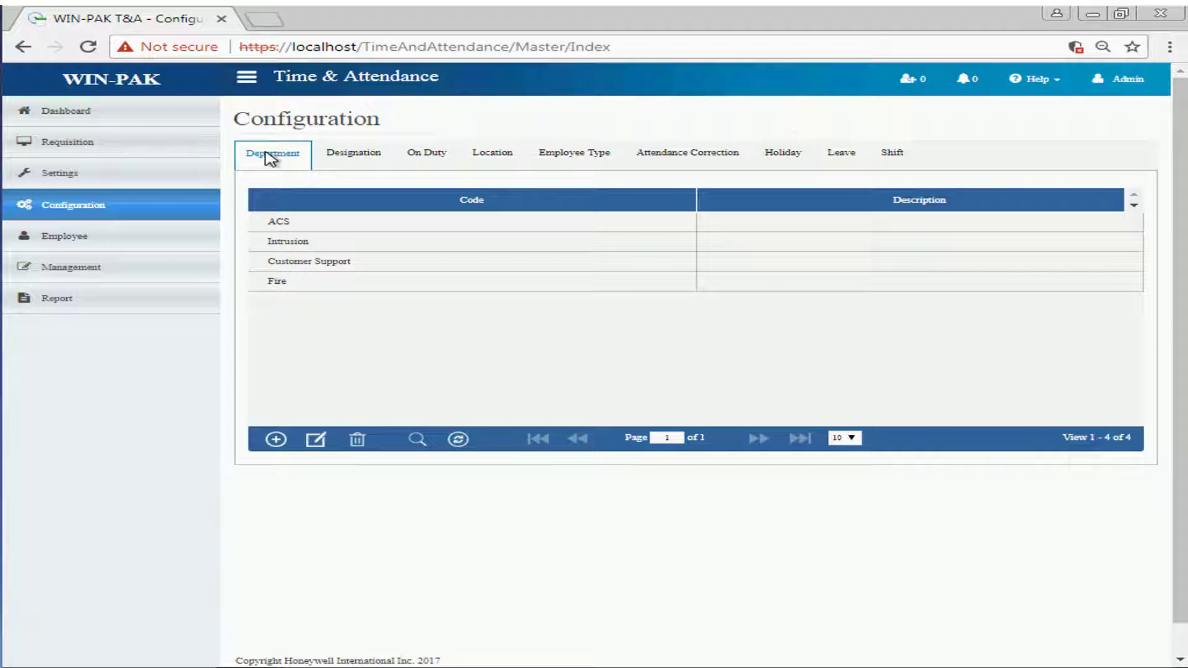
# Review the Designation, On Duty Type, Location and Employee Type configuration lists
pyautogui.click(371, 159)
pyautogui.click(417, 158)
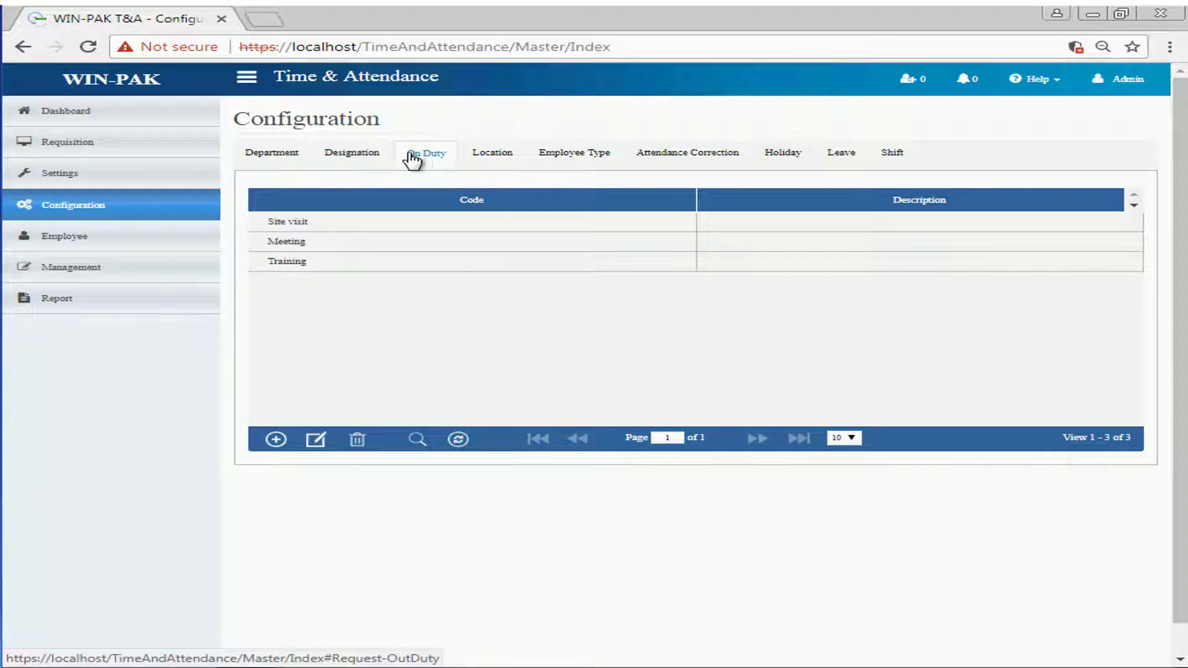
pyautogui.click(484, 156)
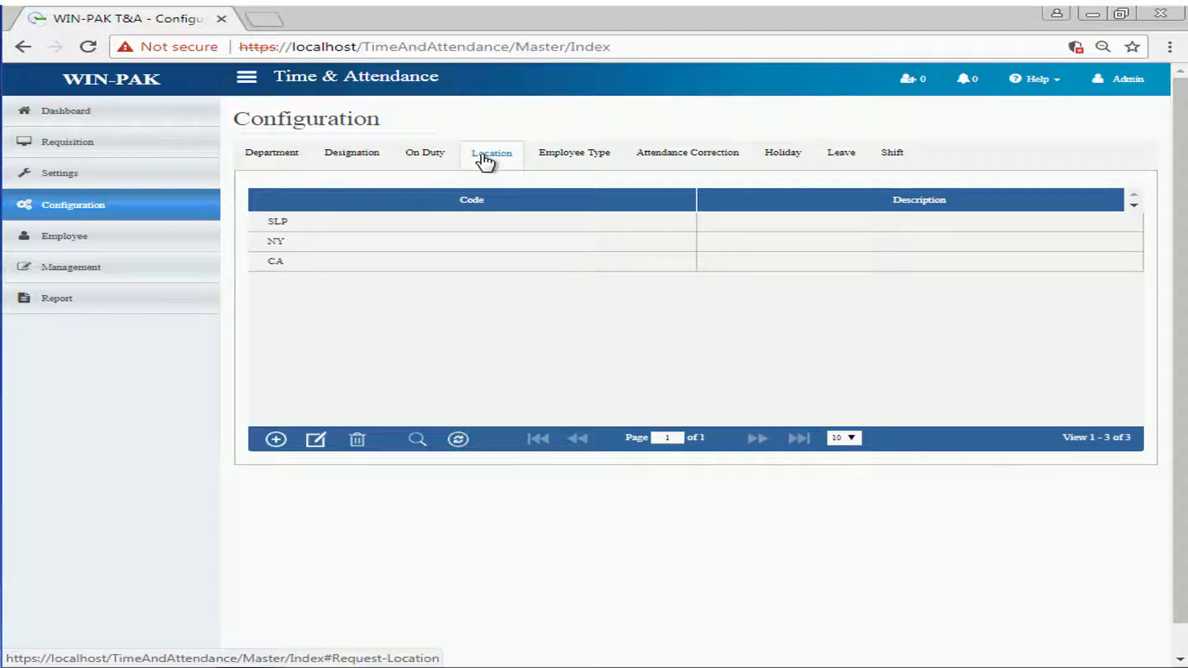
pyautogui.click(571, 157)
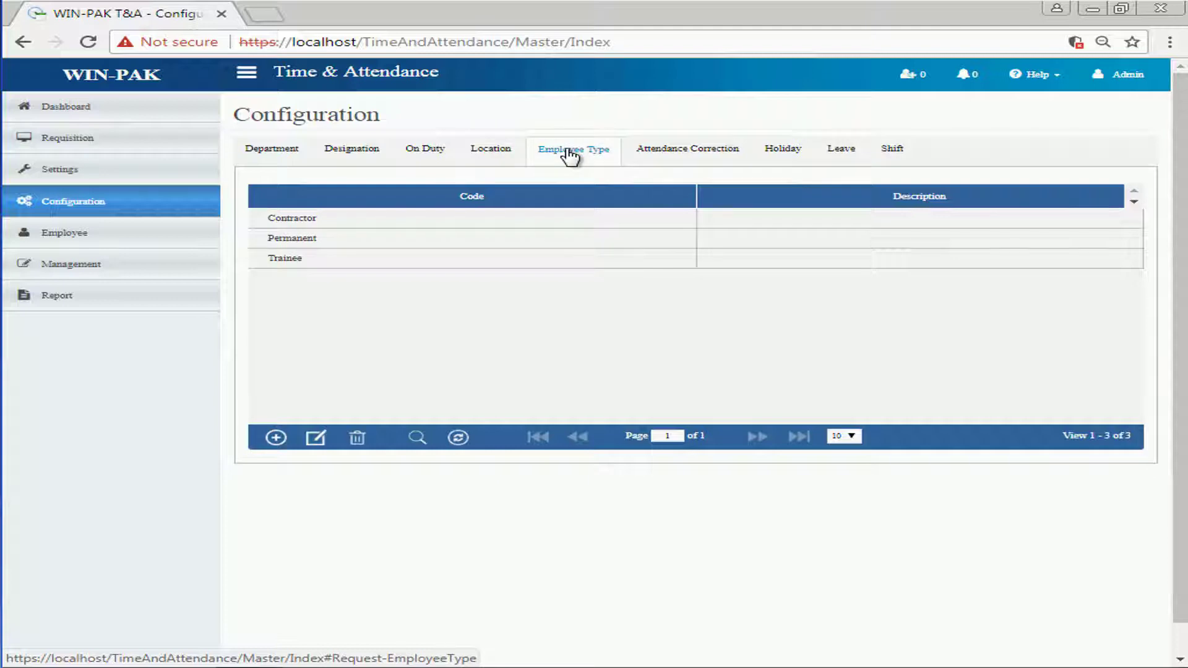
# Review the Attendance Correction Type, Holiday, Leave Type and Shift lists, then view the Employee page
pyautogui.click(681, 160)
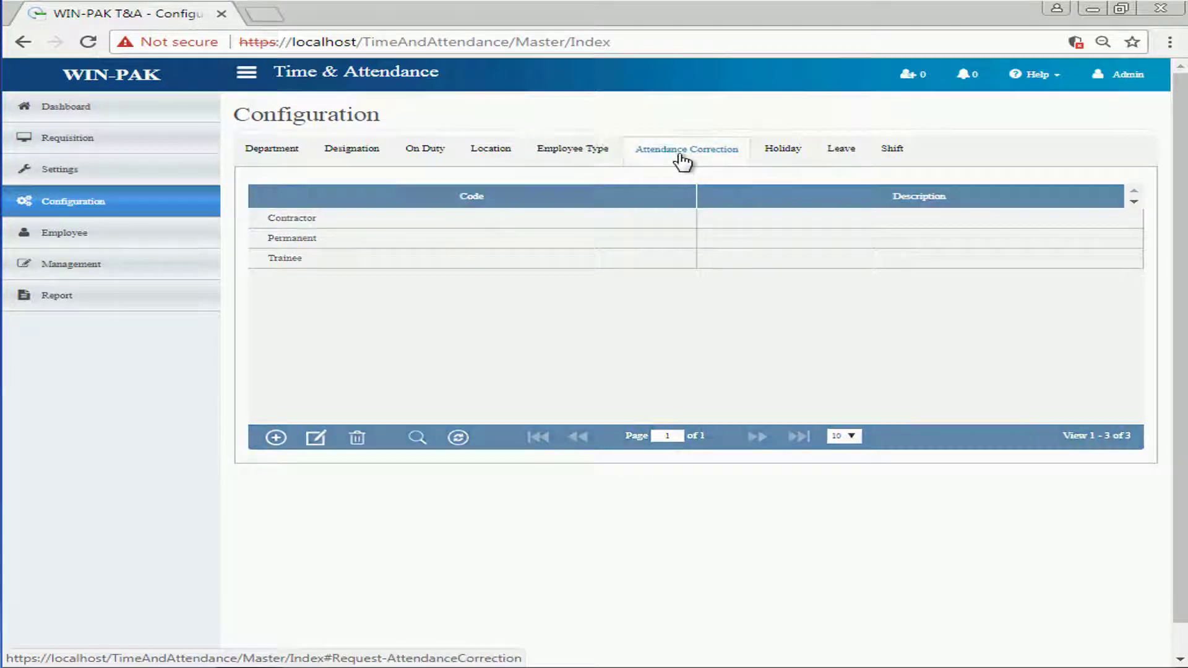
pyautogui.click(787, 162)
pyautogui.click(835, 159)
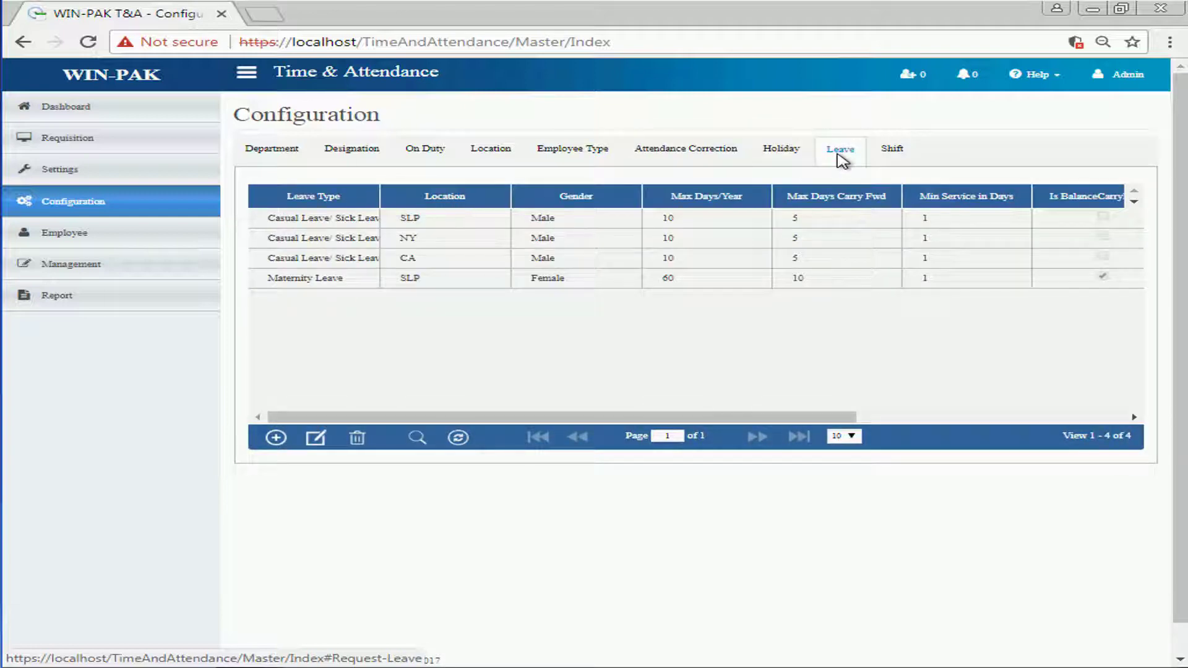
pyautogui.click(899, 153)
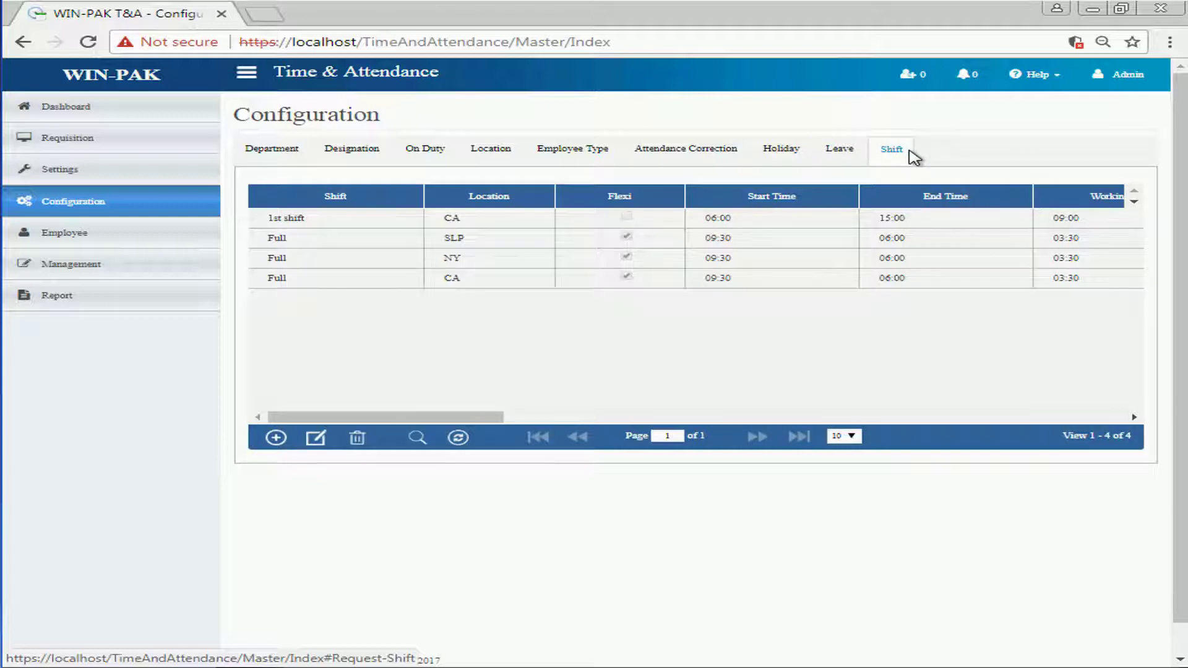
pyautogui.click(98, 237)
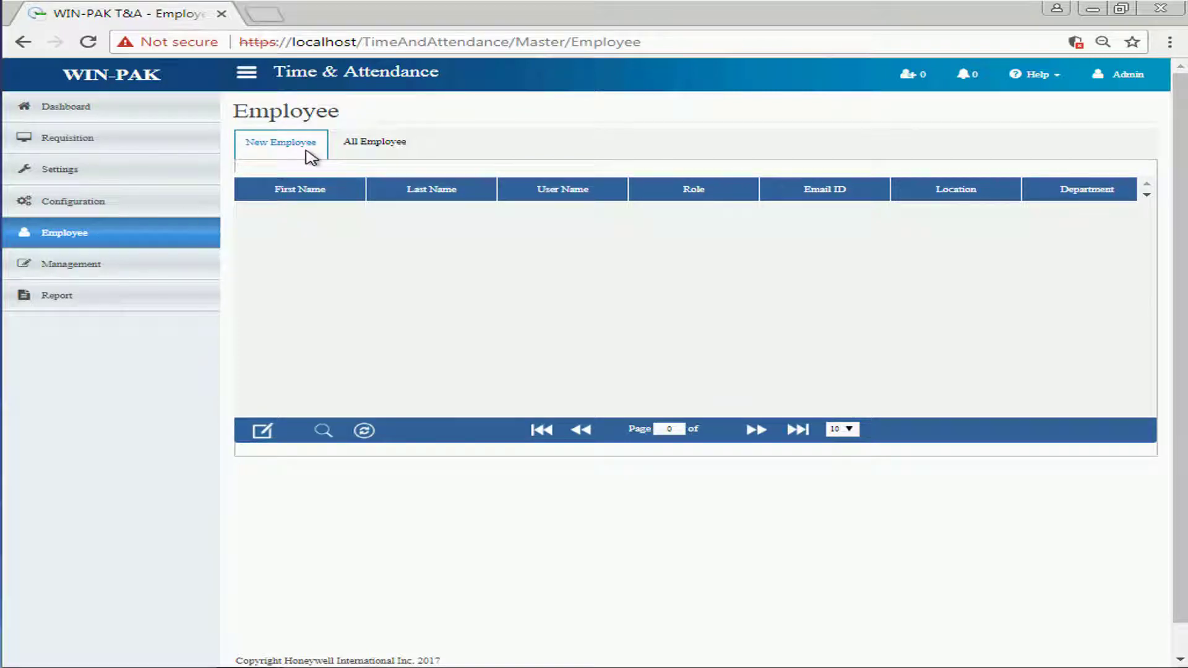
# List all employees, then visit Update Supervisor, Shift Rotation, Report Schedule and Shift Allocation pages
pyautogui.click(380, 156)
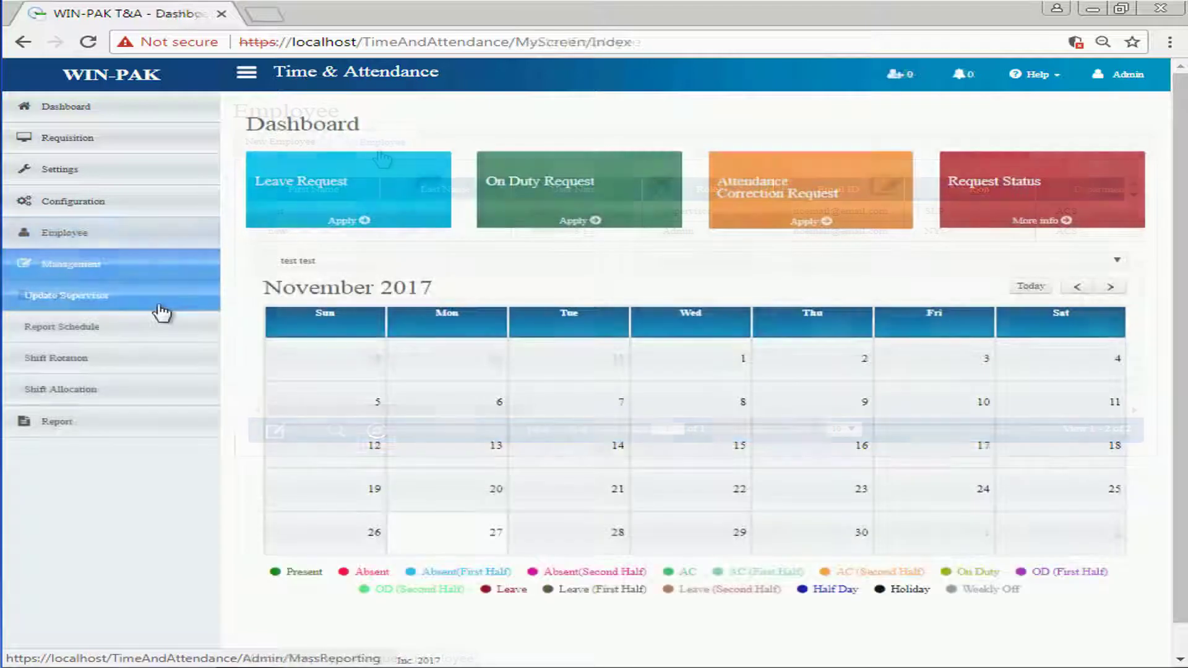
pyautogui.click(160, 308)
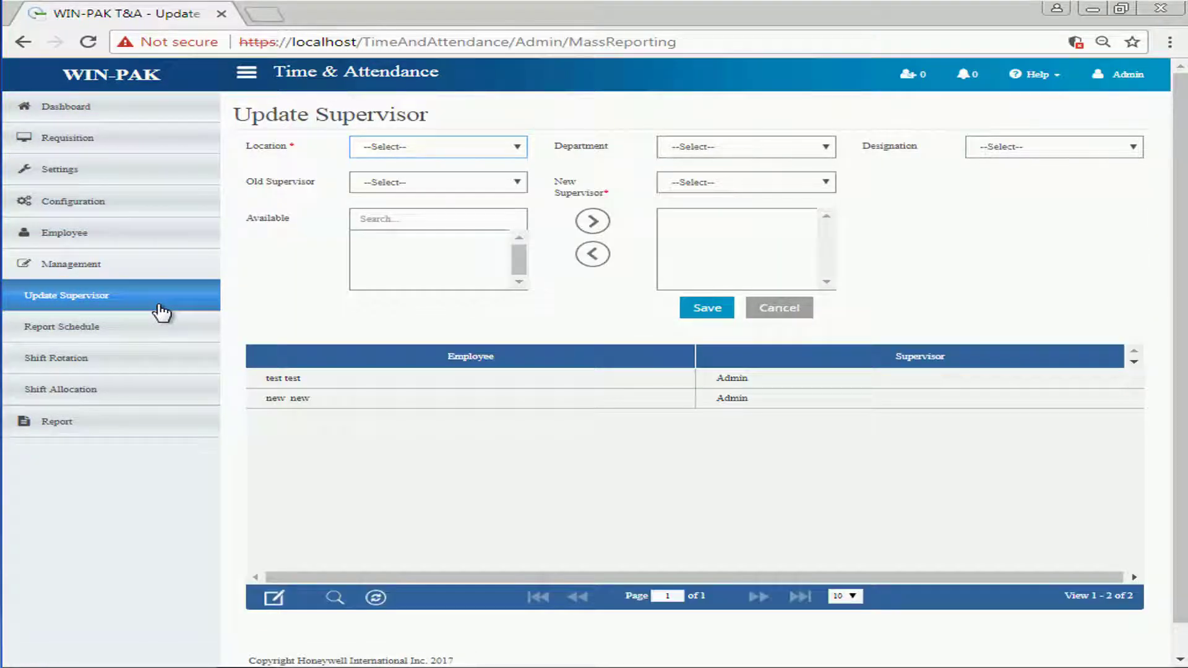
pyautogui.click(155, 357)
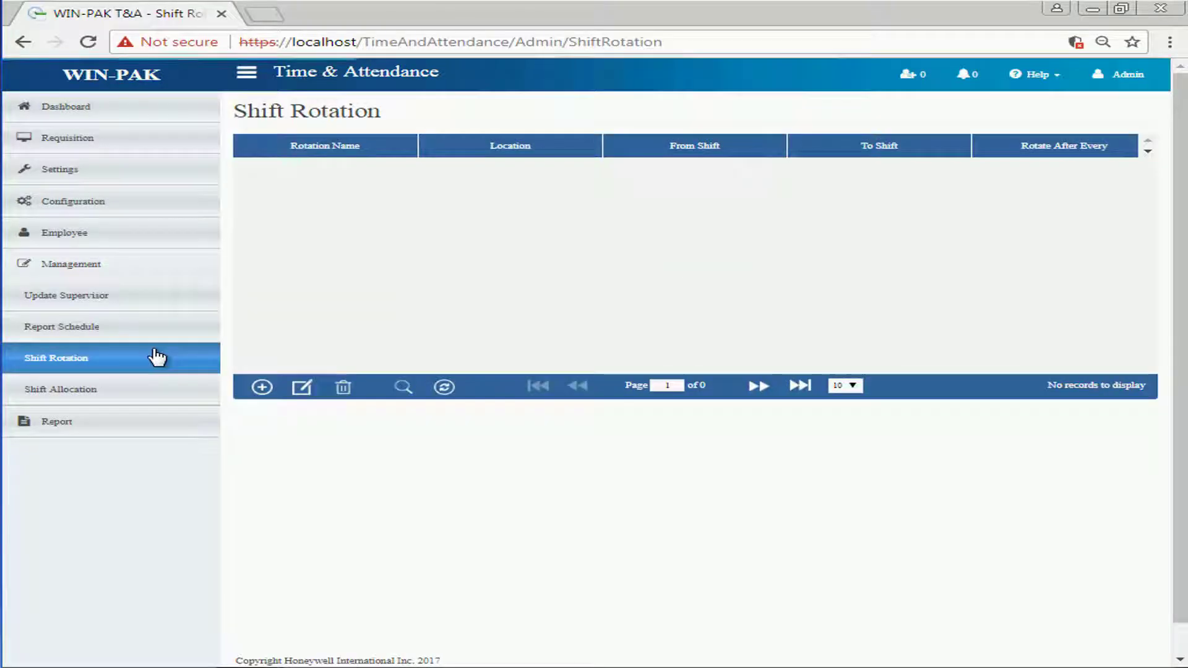
pyautogui.click(152, 308)
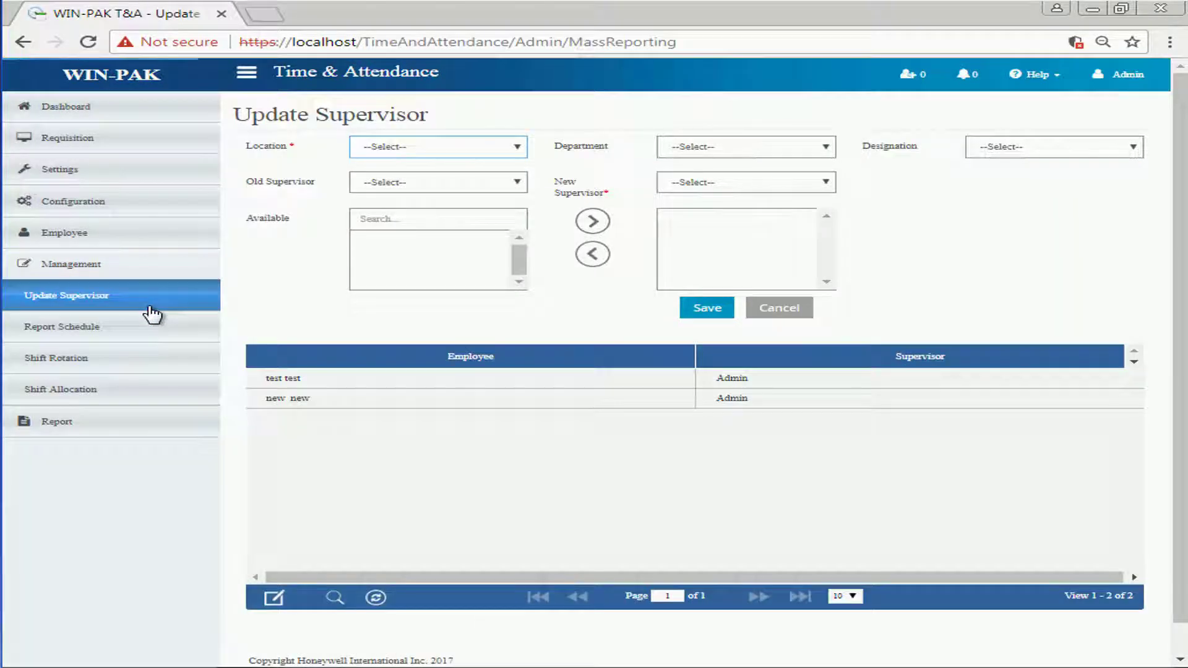
pyautogui.click(152, 327)
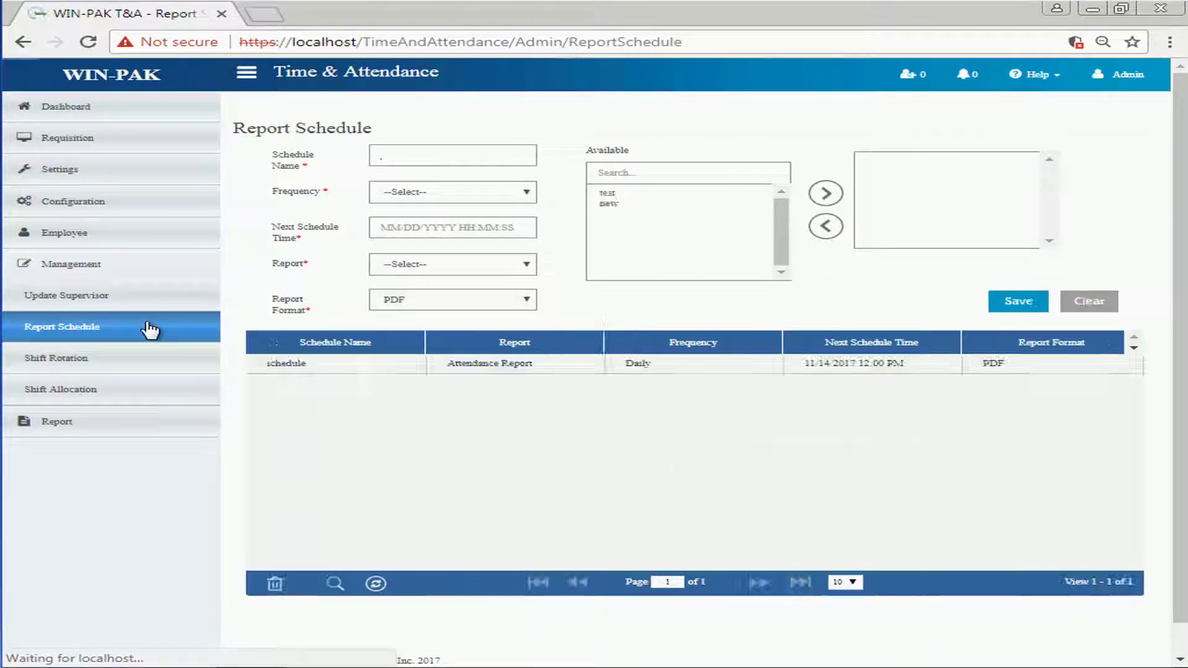
pyautogui.click(145, 401)
# Expand Report and view the Master, Shift Allocation, Overtime and Attendance reports
pyautogui.click(141, 422)
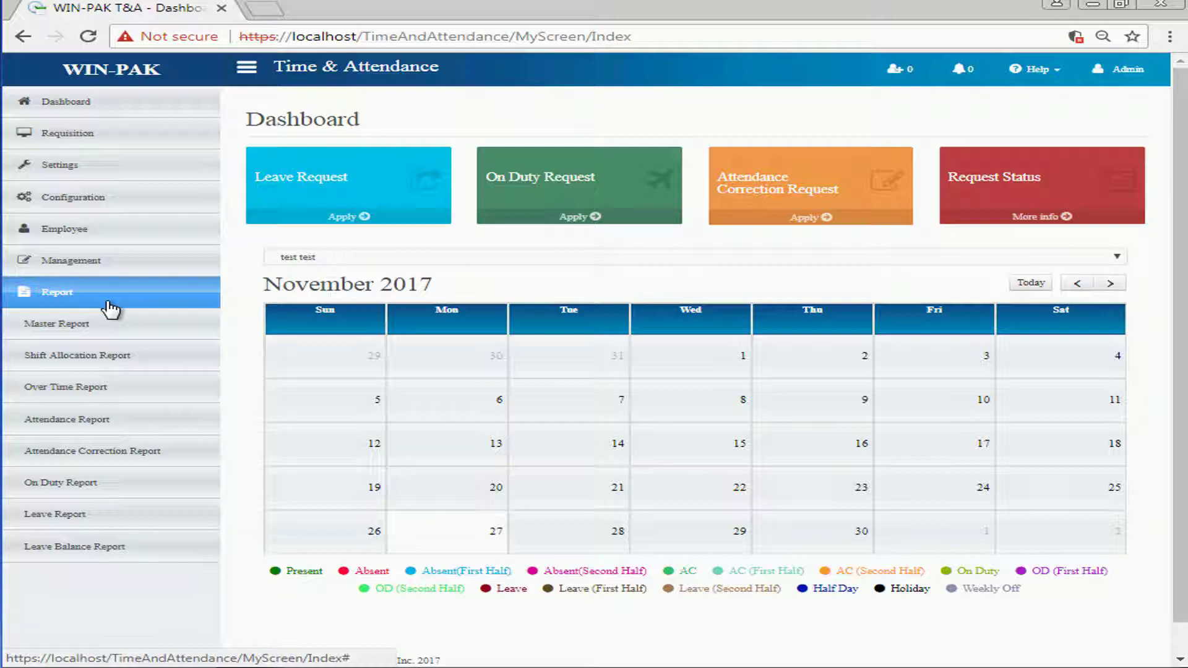
pyautogui.click(108, 325)
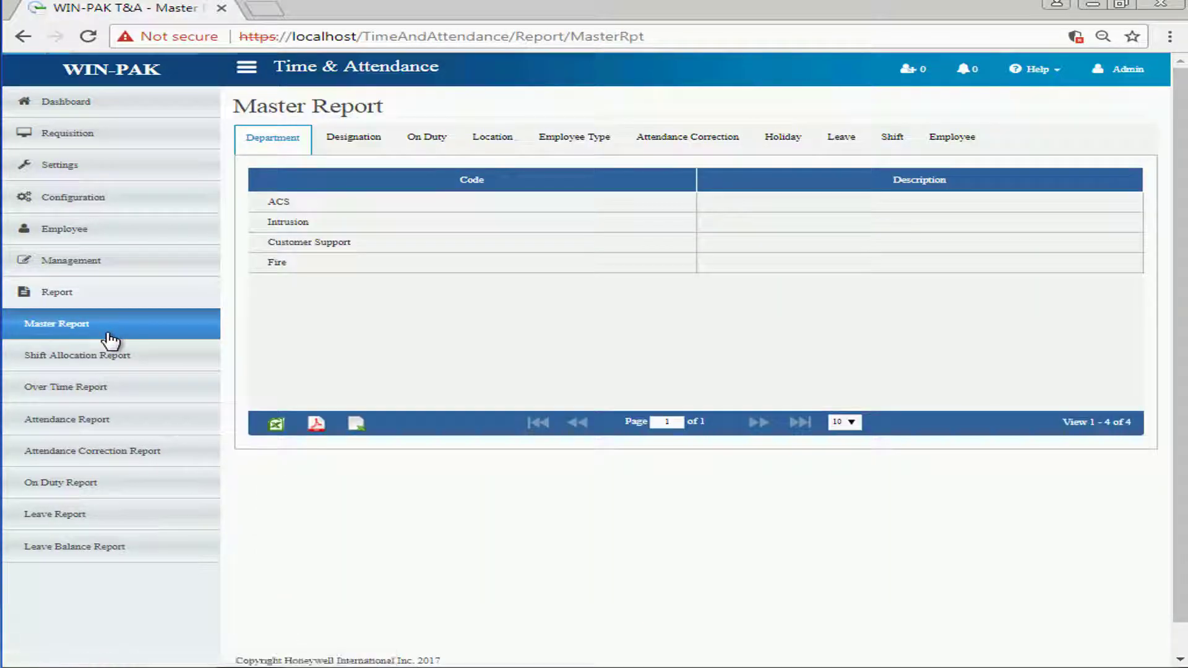
pyautogui.click(113, 355)
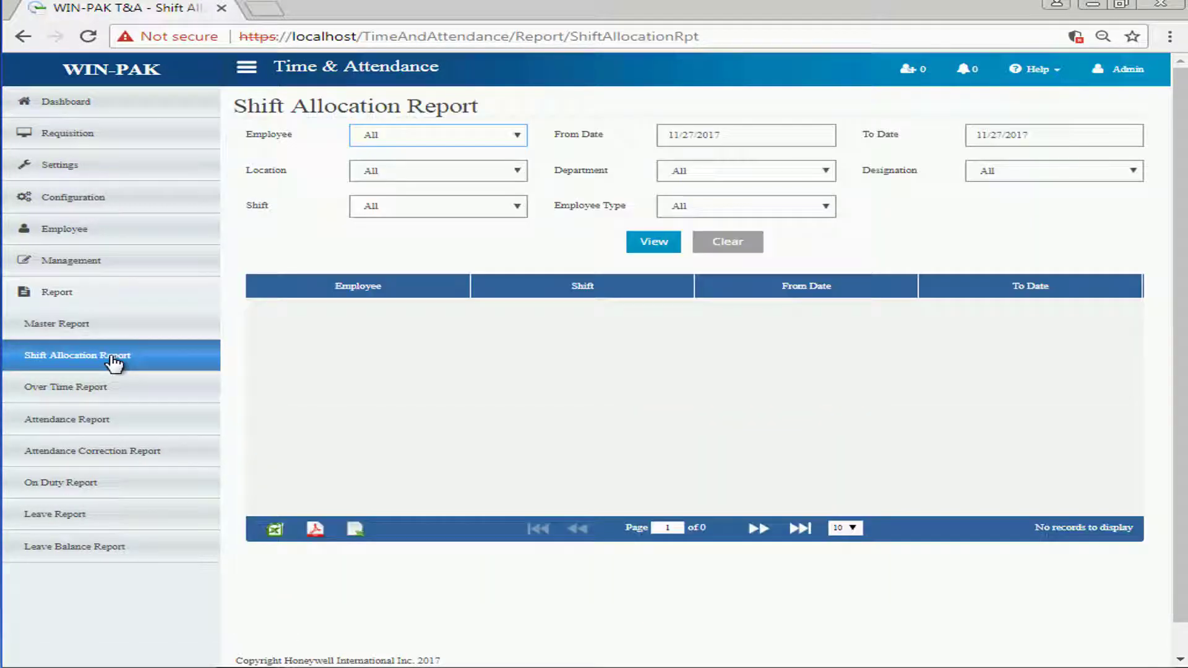
pyautogui.click(118, 389)
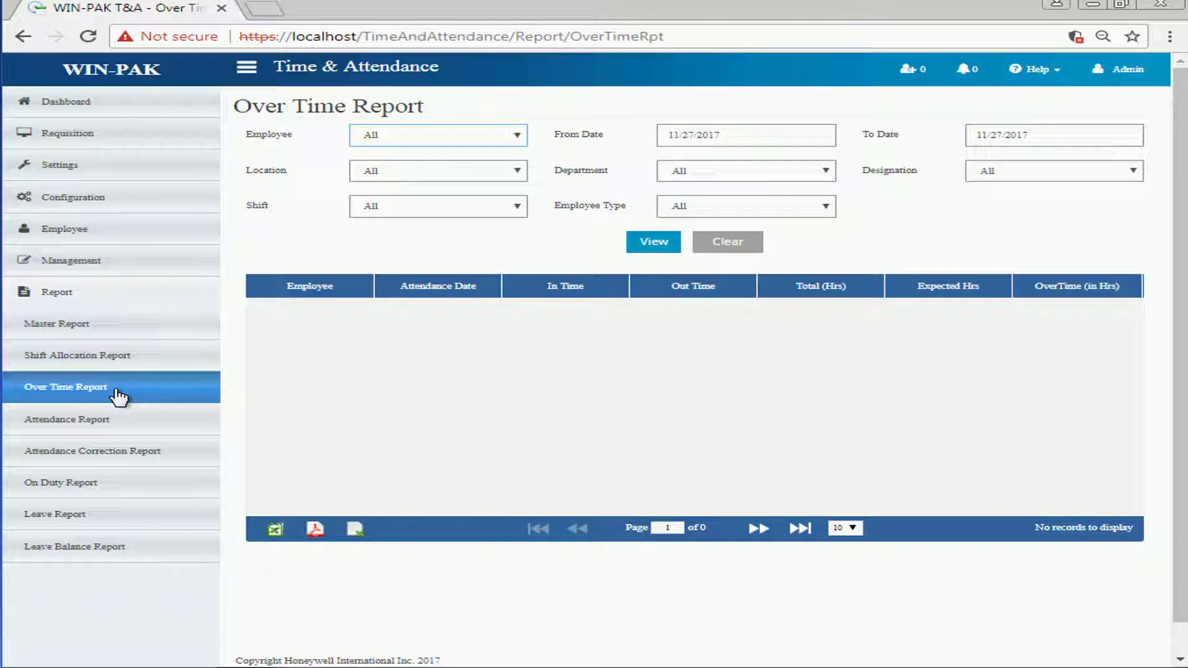
pyautogui.click(111, 421)
# View the Attendance Correction, On Duty, Leave and Leave Balance reports
pyautogui.click(145, 454)
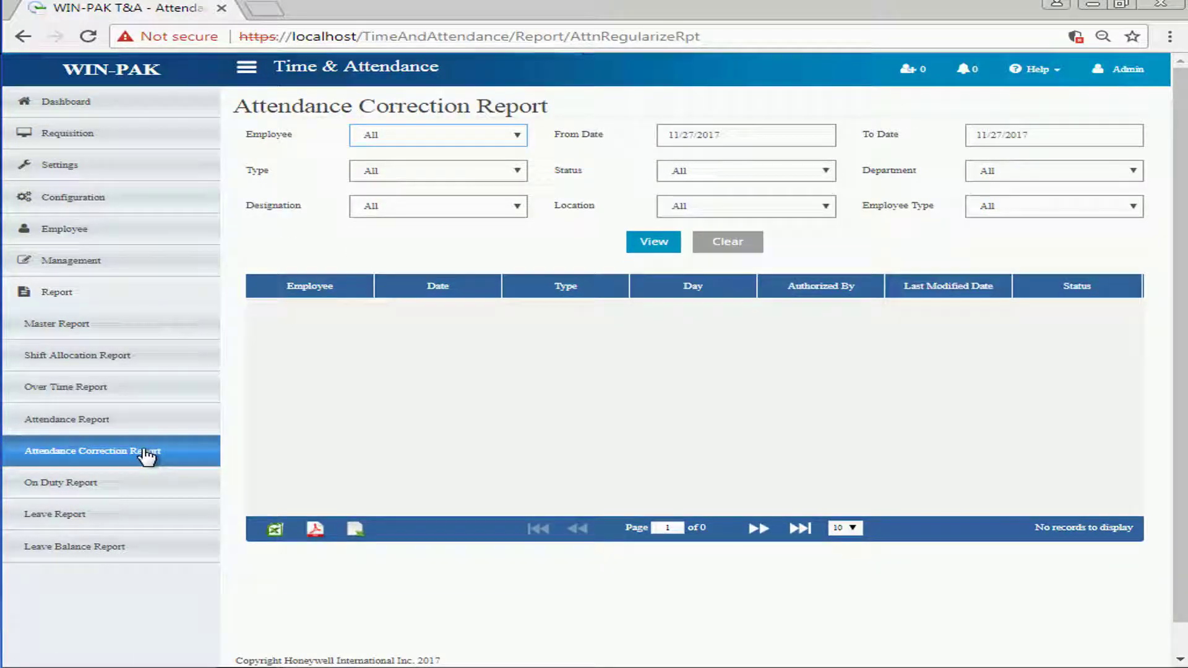
pyautogui.click(139, 478)
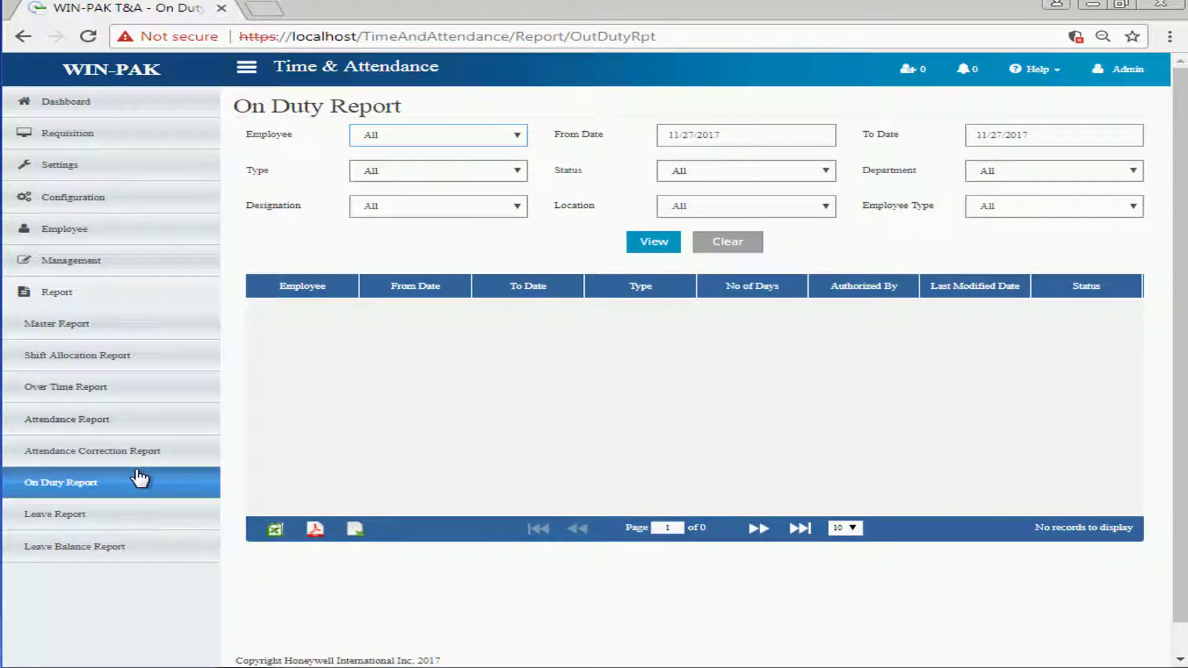
pyautogui.click(140, 512)
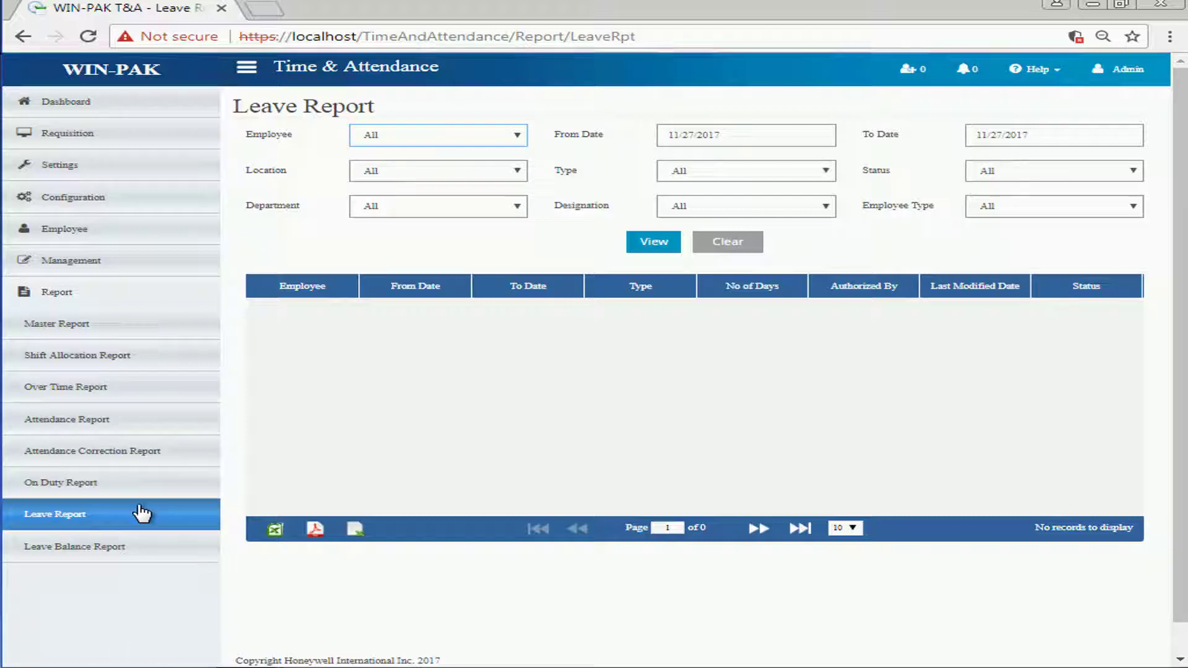
pyautogui.click(148, 548)
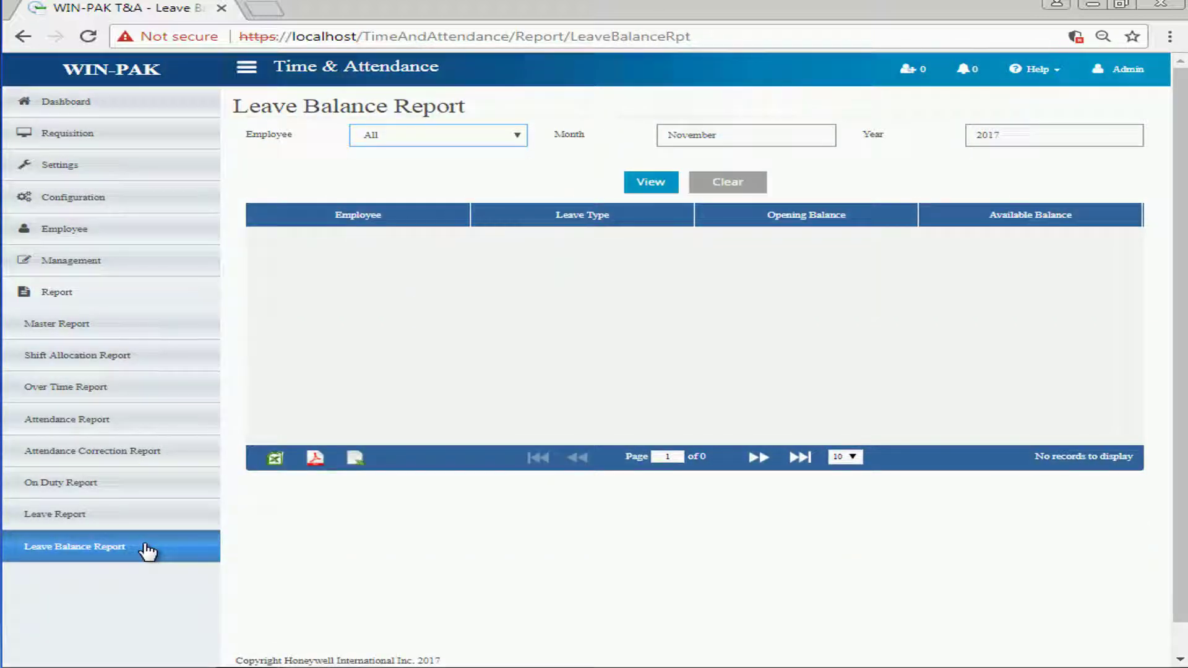